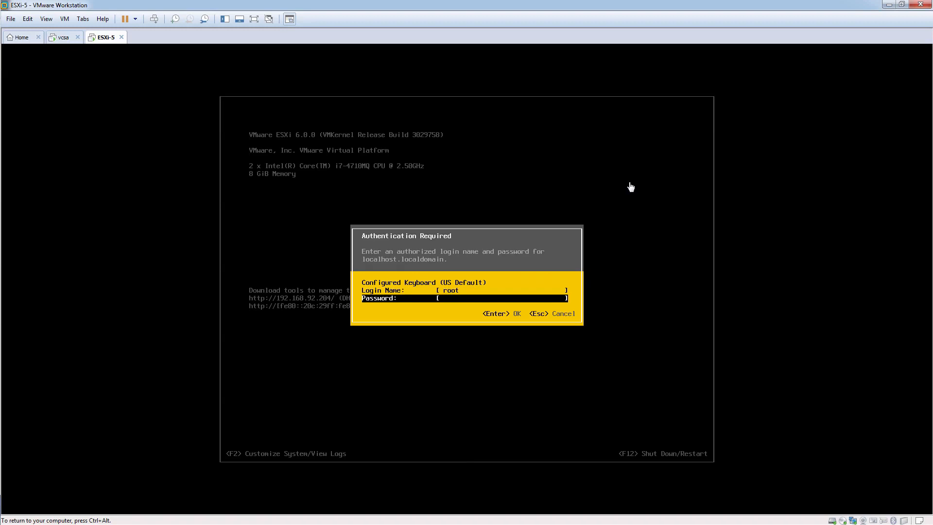
# Step: Authenticate to the ESXi host's system customization with the root account by entering its password
pyautogui.write('********')
pyautogui.press('Return')
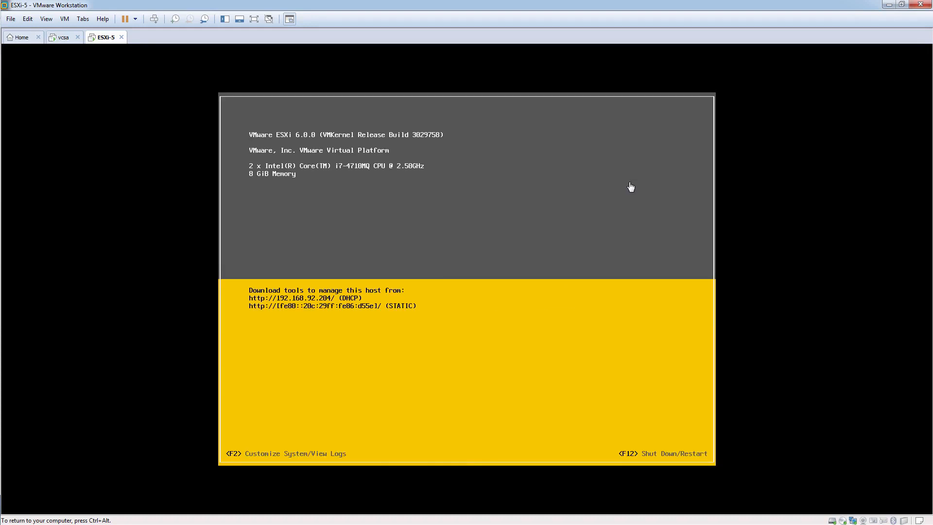
# Step: Enable both the ESXi Shell and SSH in the host's troubleshooting mode options
pyautogui.press('Down')
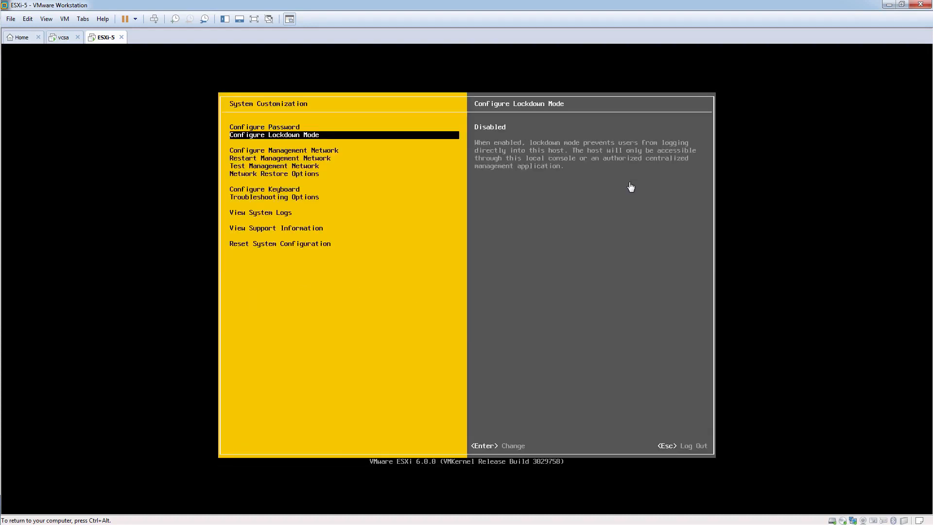
pyautogui.press('Down')
pyautogui.press('Down')
pyautogui.press('Down')
pyautogui.press('Down')
pyautogui.press('Down')
pyautogui.press('Down')
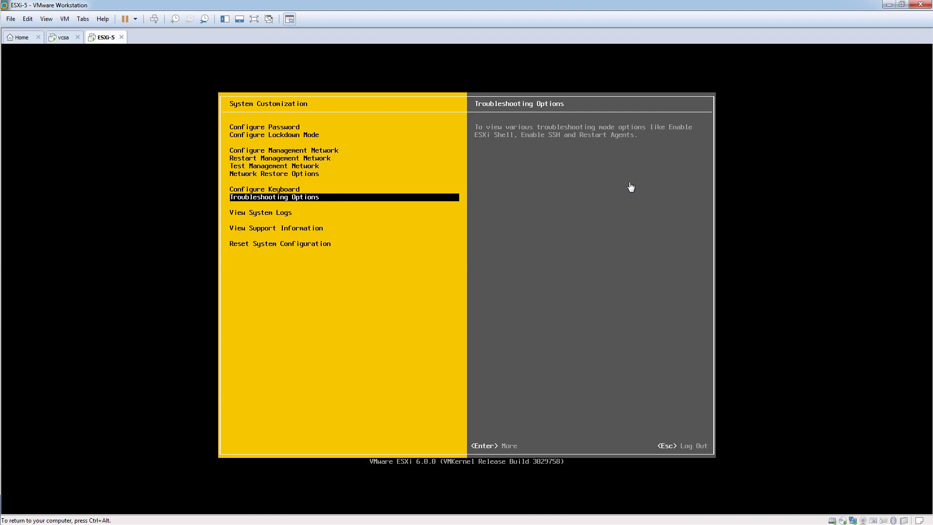
pyautogui.press('Return')
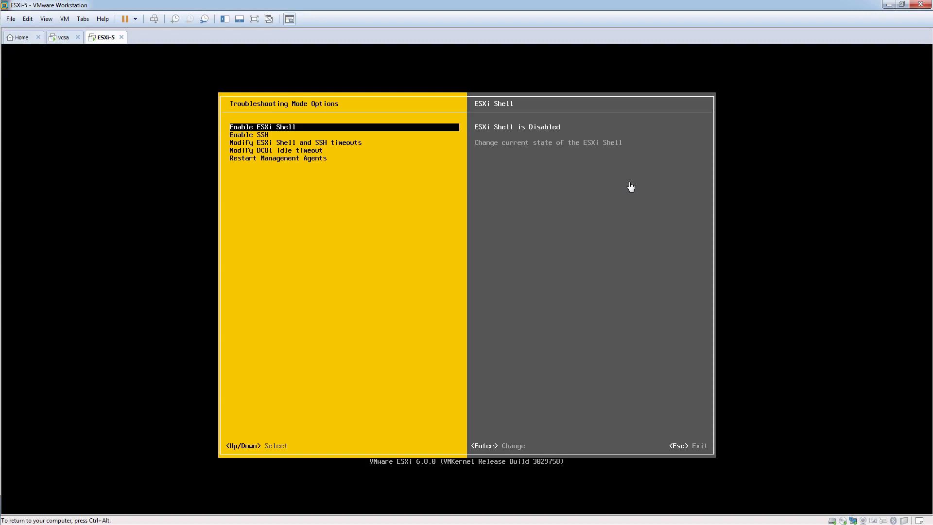
pyautogui.press('Return')
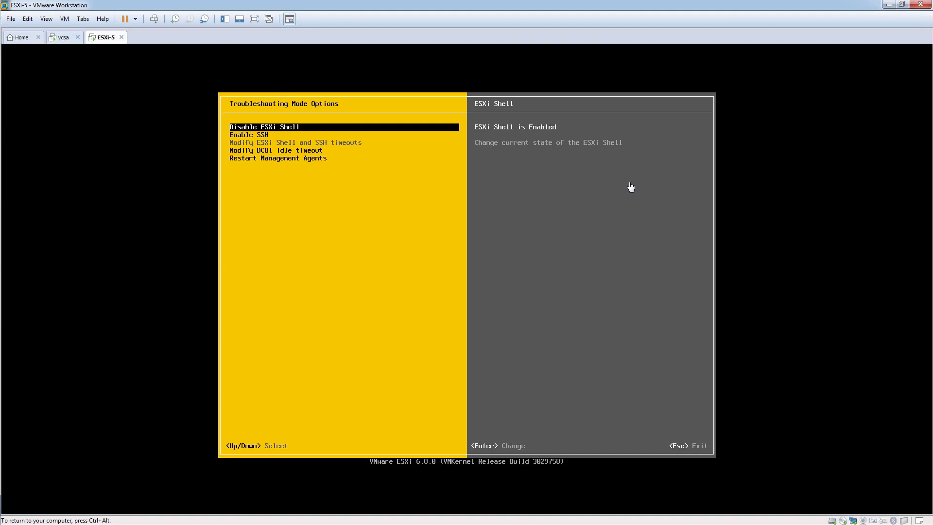
pyautogui.press('Down')
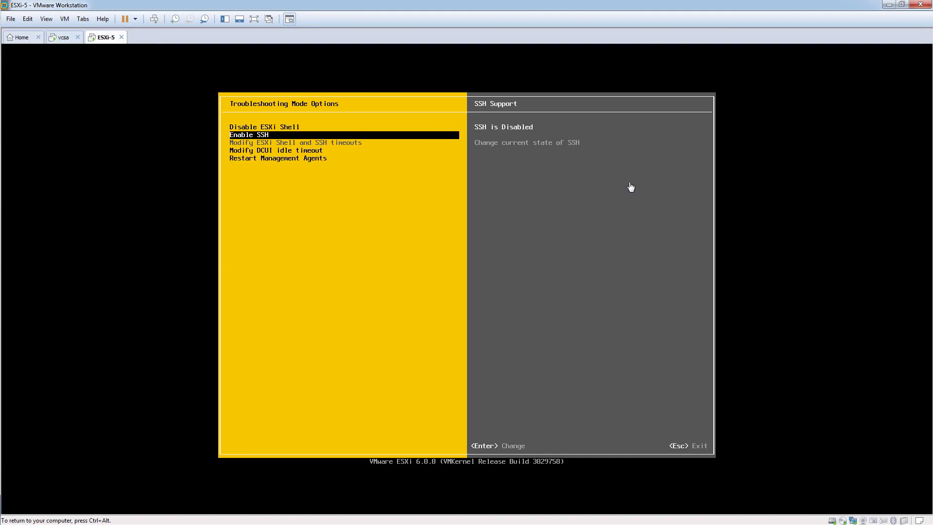
pyautogui.press('Return')
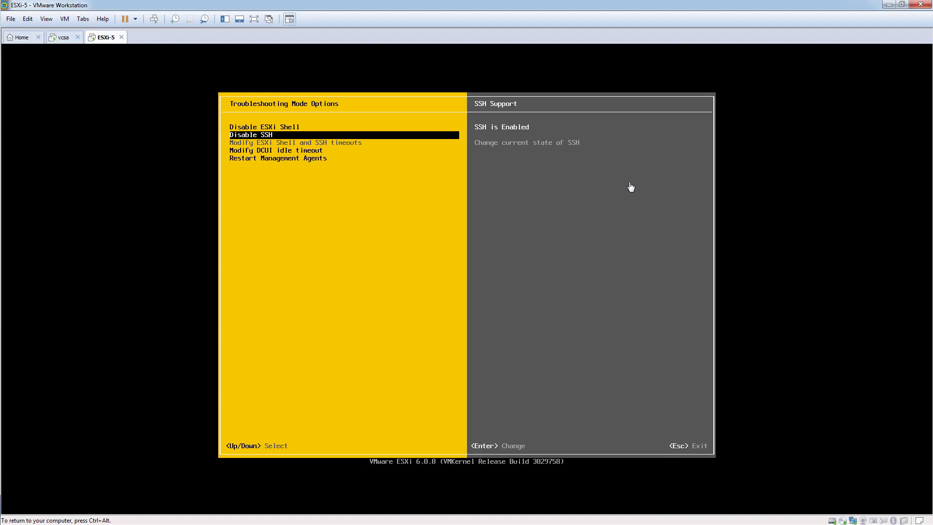
# Step: Set the DCUI idle timeout to 20 minutes and log out of system customization
pyautogui.press('Down')
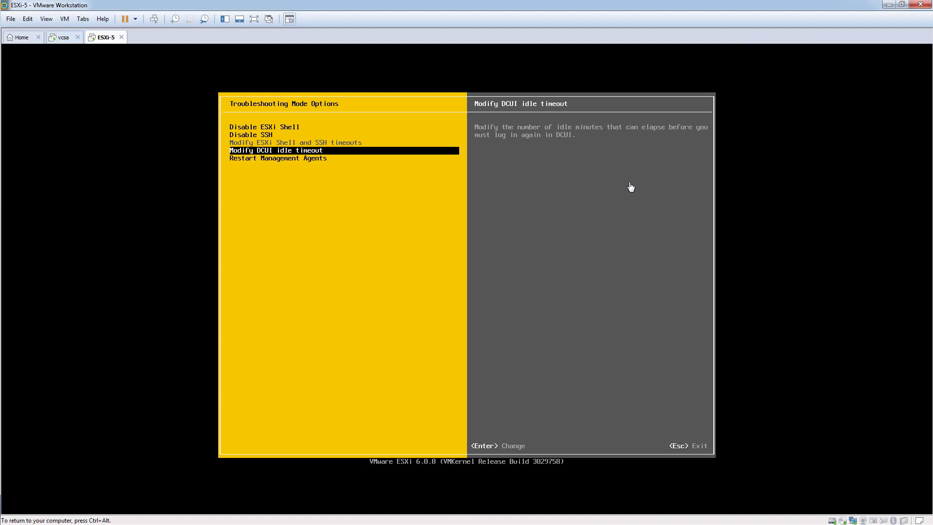
pyautogui.press('Return')
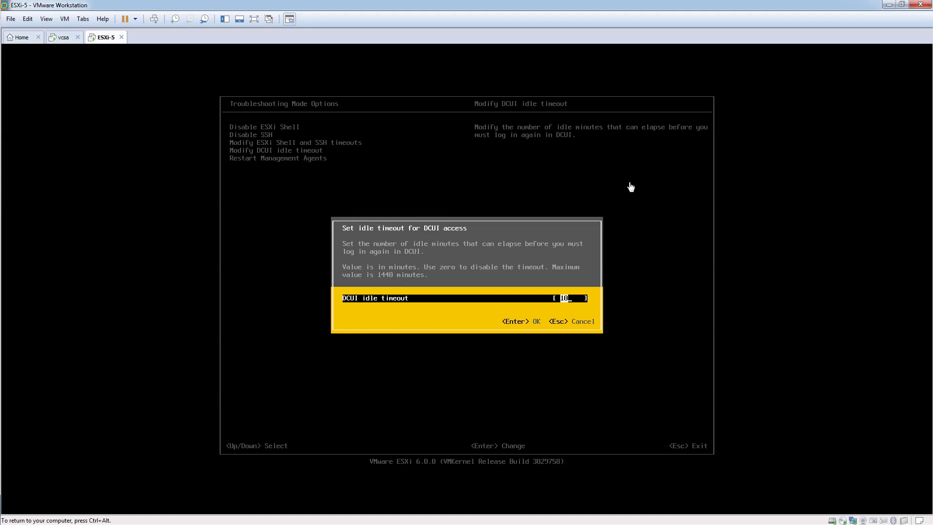
pyautogui.write('20')
pyautogui.press('Return')
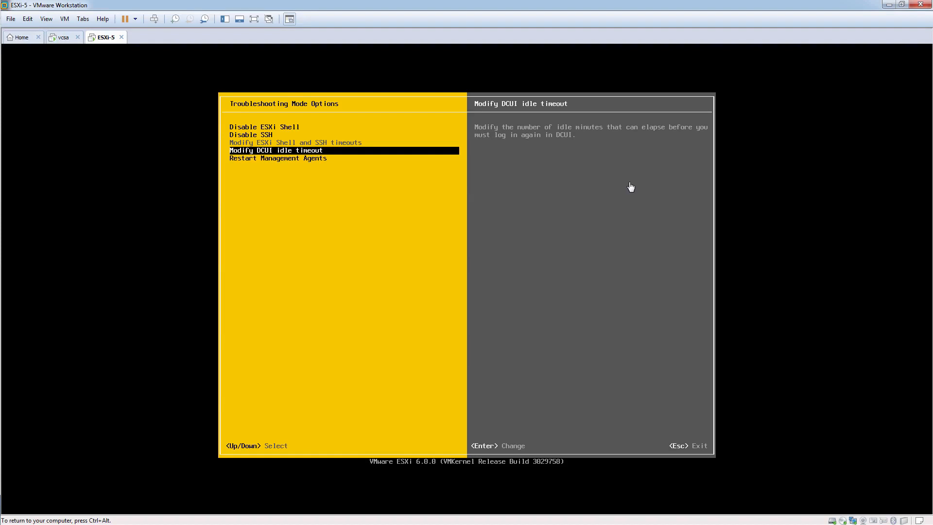
pyautogui.press('Escape')
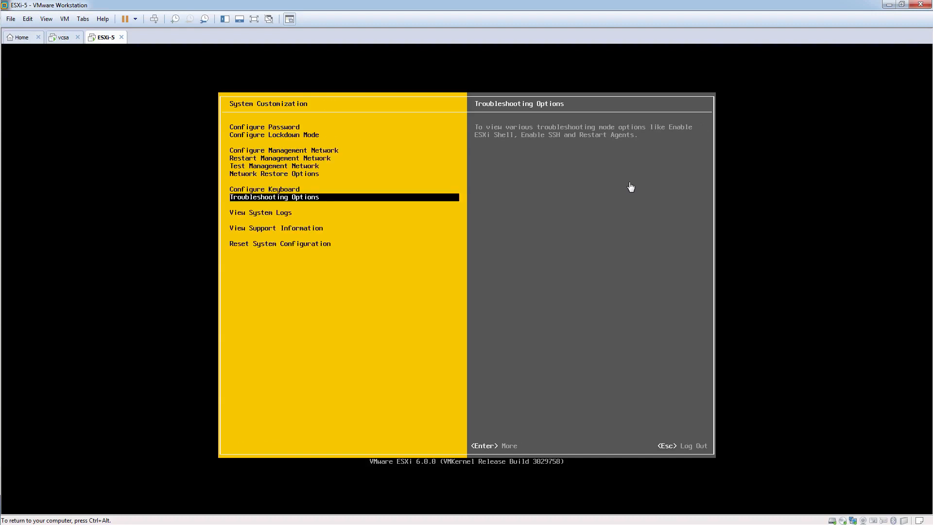
pyautogui.press('Escape')
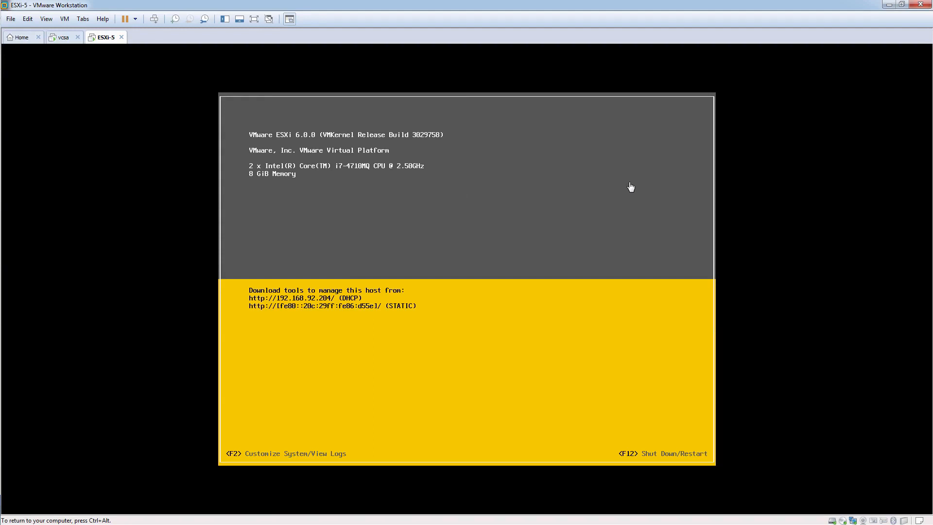
# Step: Switch to the vSphere Web Client, show host 192.168.92.204 under Hosts and Clusters, and collapse its vApp
pyautogui.hotkey('ctrl', 'alt')
pyautogui.hotkey('alt', 'Tab')
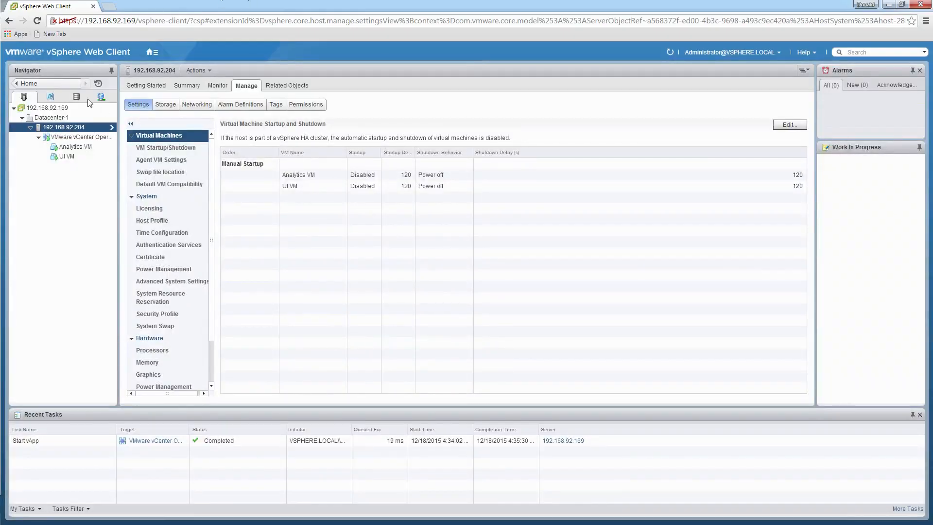
pyautogui.click(152, 53)
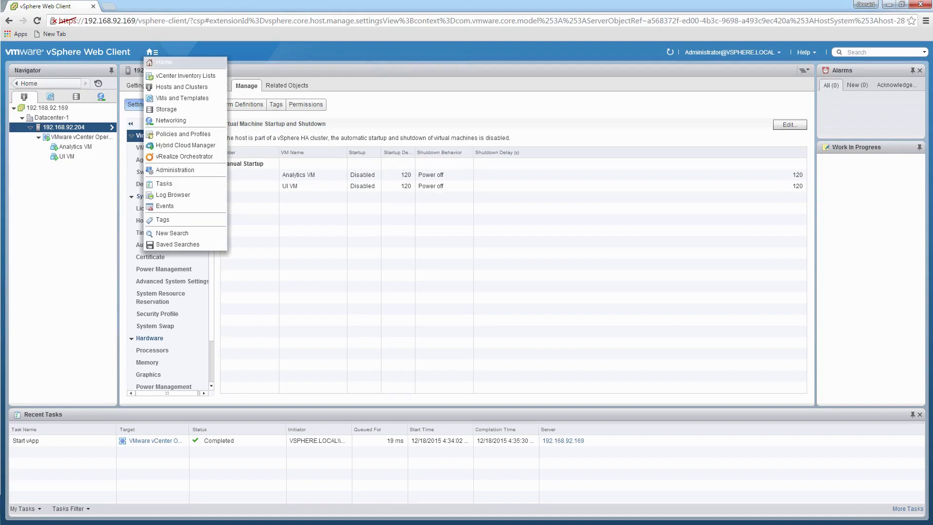
pyautogui.click(163, 62)
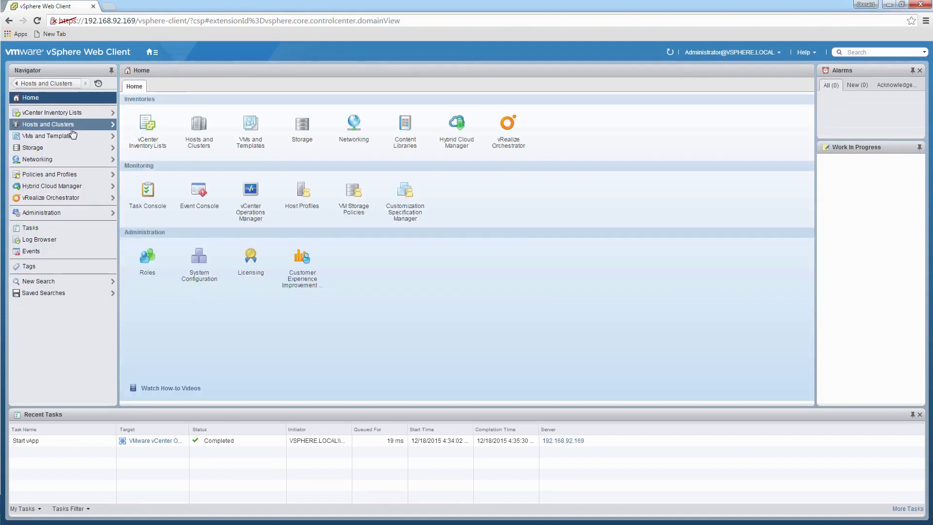
pyautogui.click(38, 126)
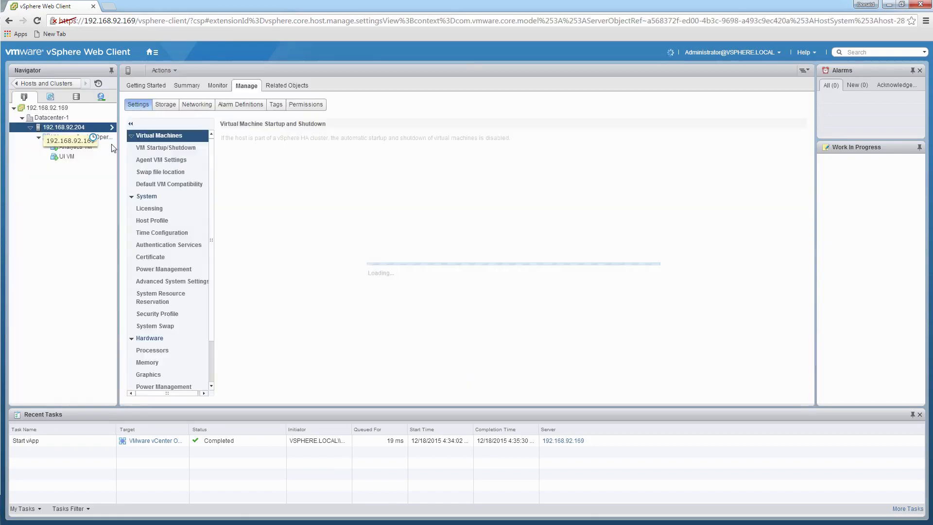
pyautogui.click(38, 138)
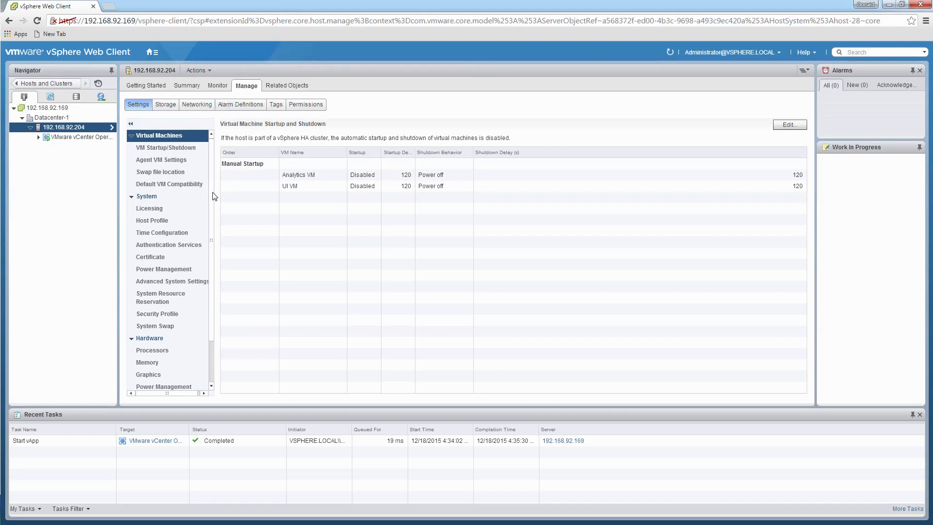
# Step: View the services listed in the security profile of host 192.168.92.204
pyautogui.scroll(-1, 214, 200)
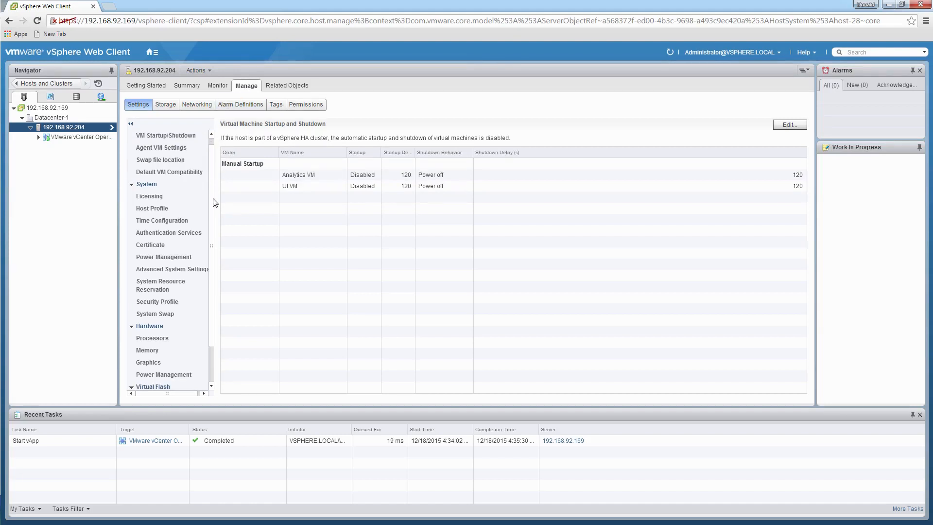
pyautogui.click(175, 303)
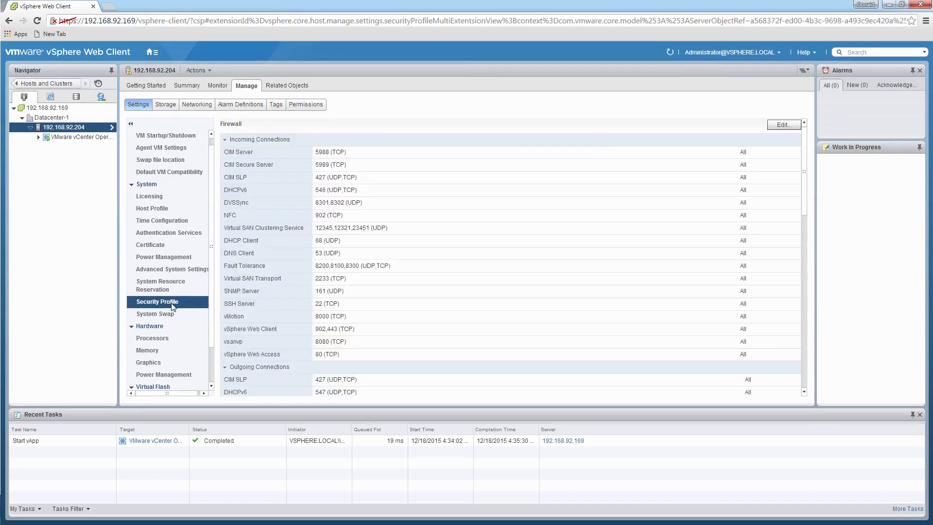
pyautogui.moveTo(807, 162); pyautogui.dragTo(807, 298)
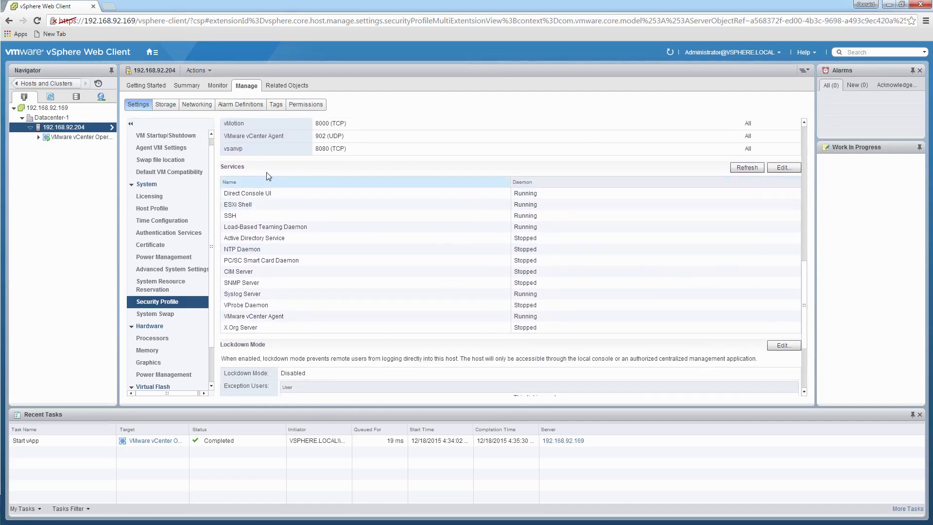
# Step: Examine the ESXi Shell service's details and startup policy choices in the services editor, leaving without saving
pyautogui.click(785, 167)
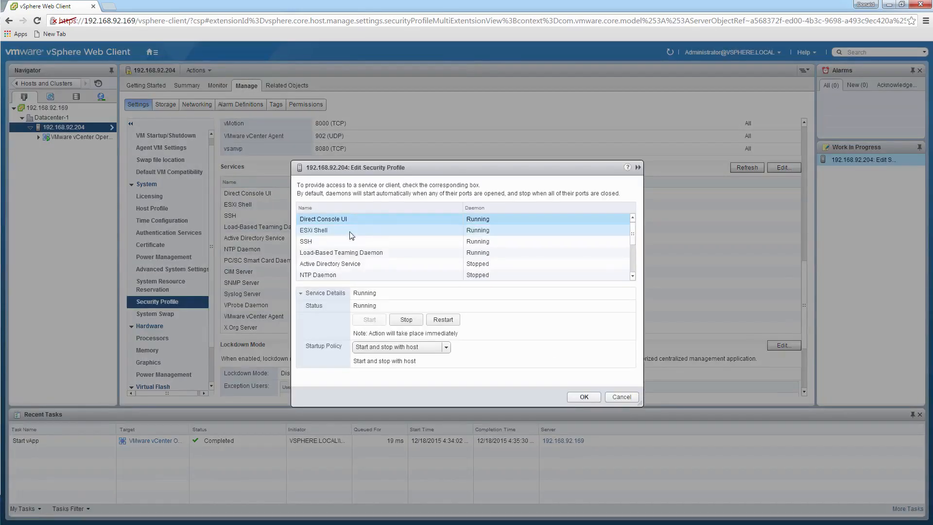
pyautogui.click(341, 233)
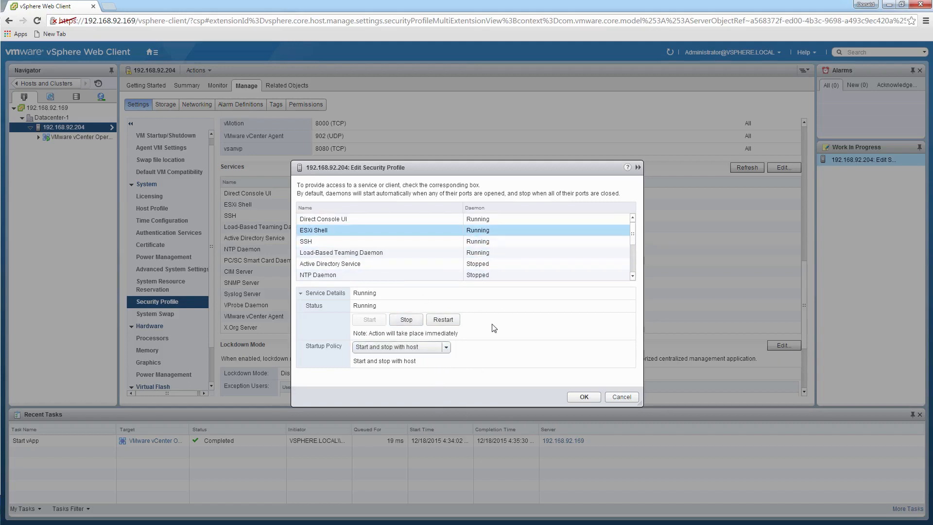
pyautogui.click(447, 347)
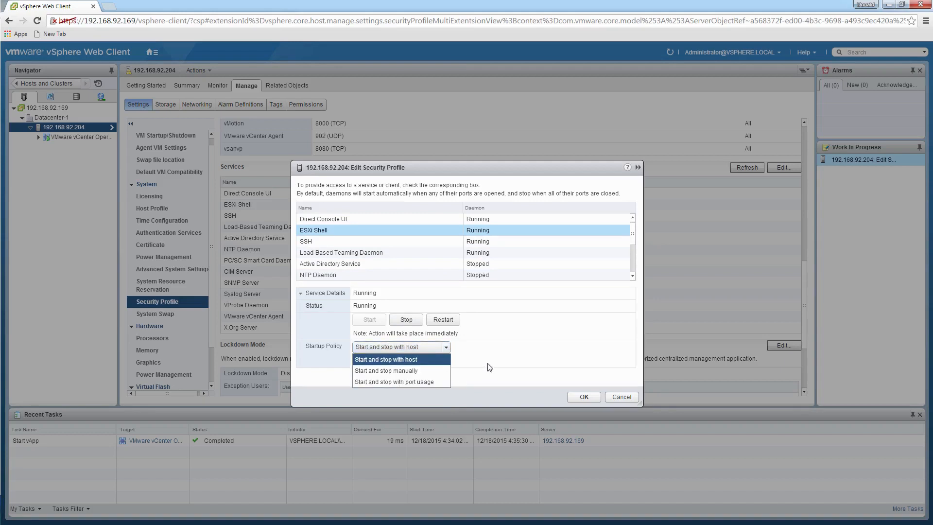
pyautogui.click(497, 351)
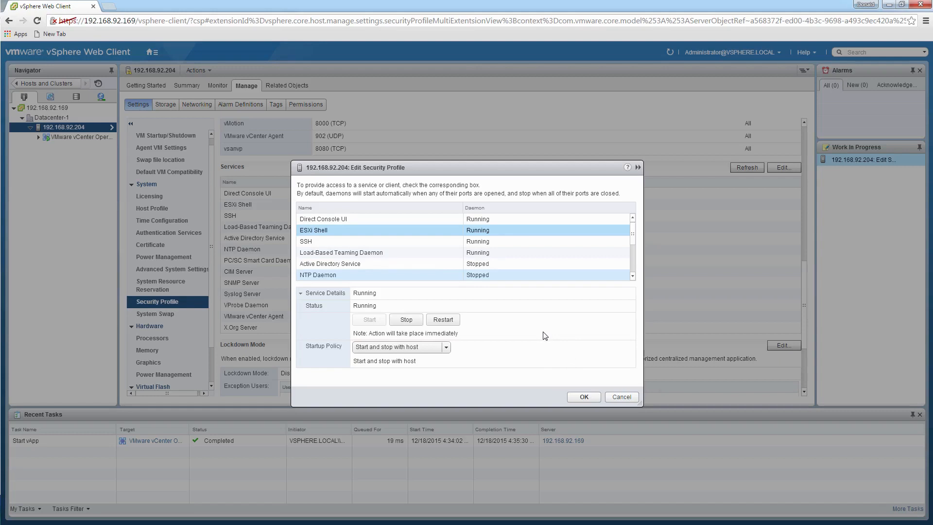
pyautogui.click(622, 397)
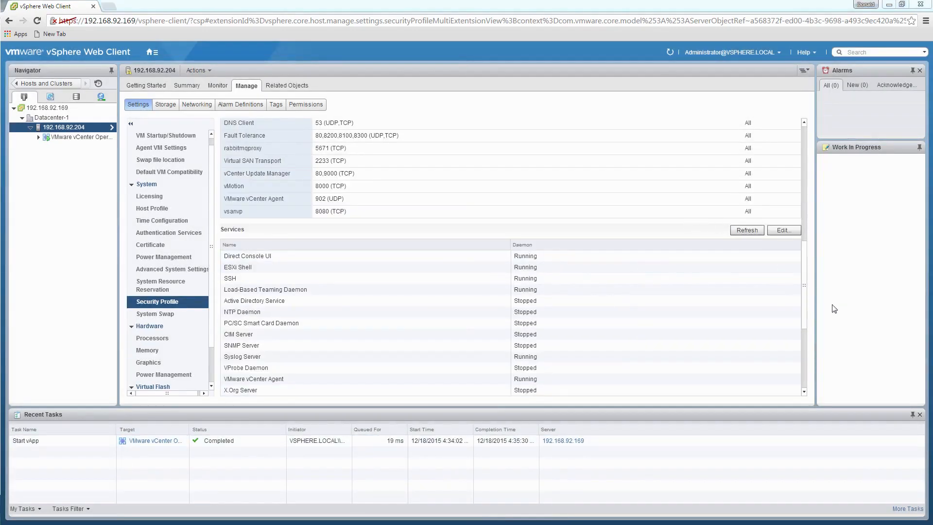
# Step: Examine the SSH client and server entries in the host's firewall editor and leave without saving
pyautogui.scroll(10, 391, 189)
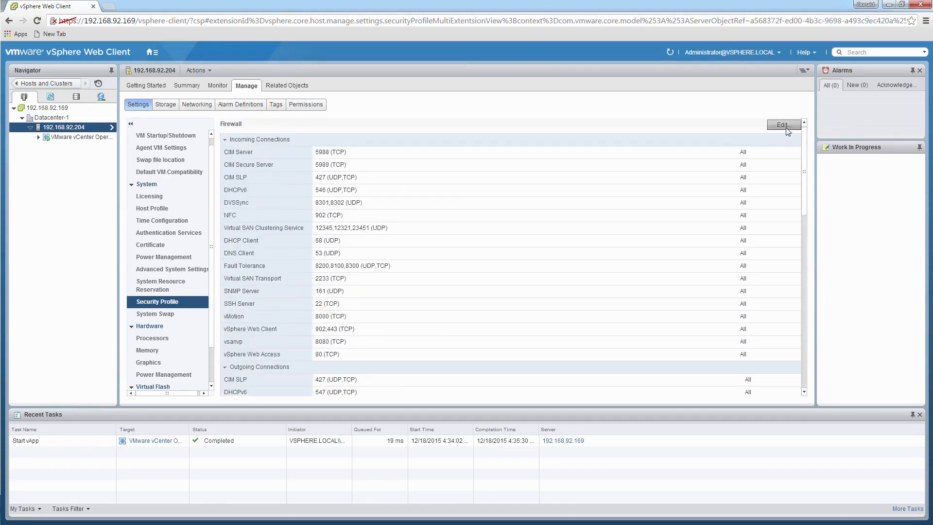
pyautogui.click(786, 128)
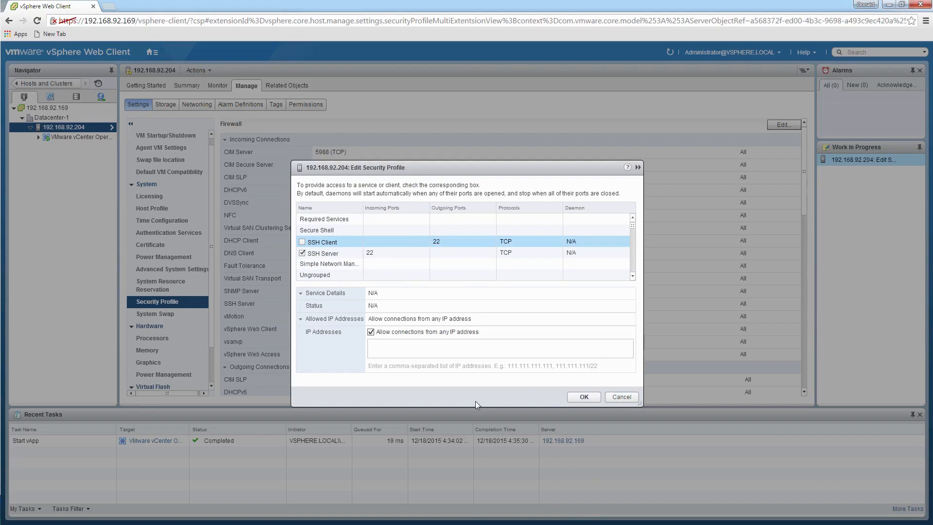
pyautogui.click(625, 399)
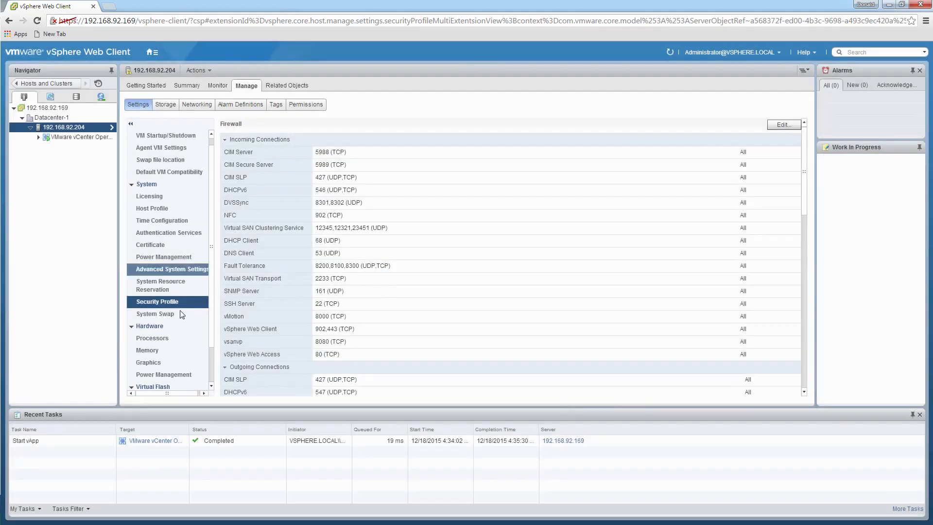
# Step: Return the web client to its home page and switch back to the ESXi-5 console in VMware Workstation
pyautogui.click(152, 52)
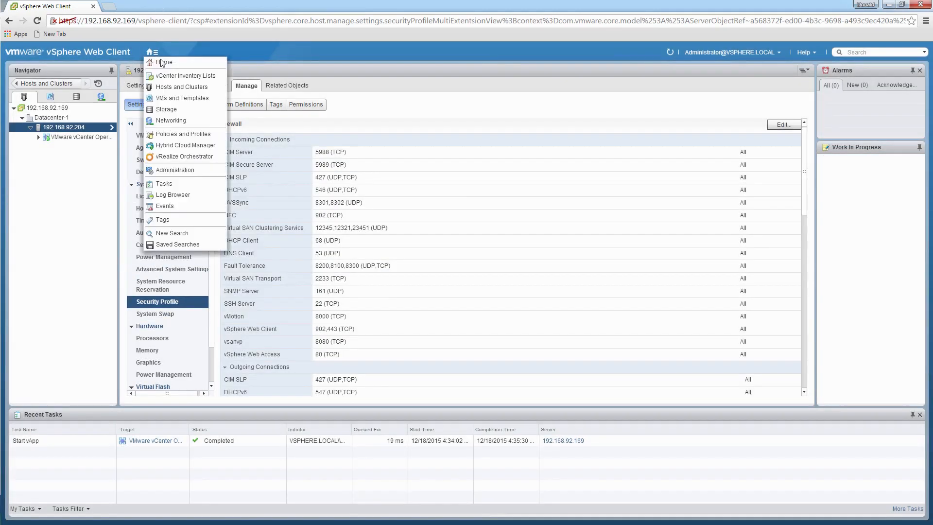
pyautogui.click(166, 64)
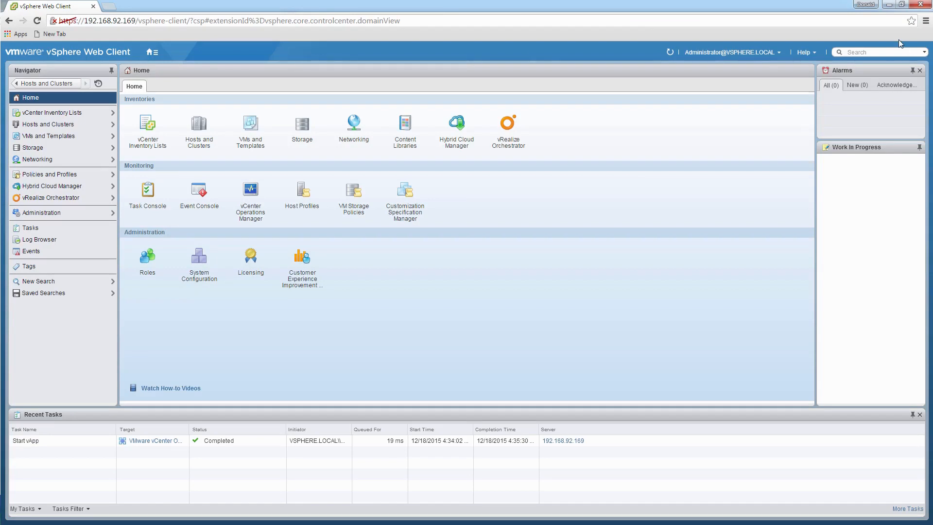
pyautogui.click(889, 5)
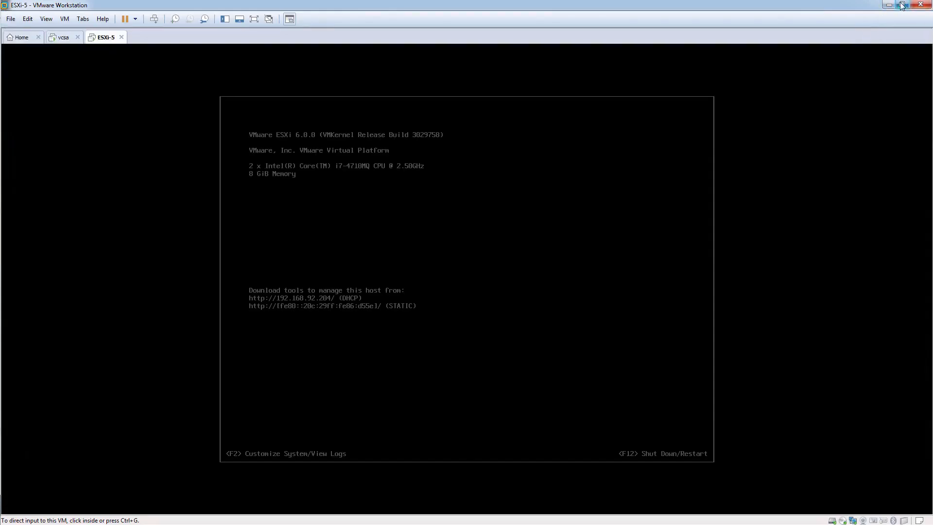